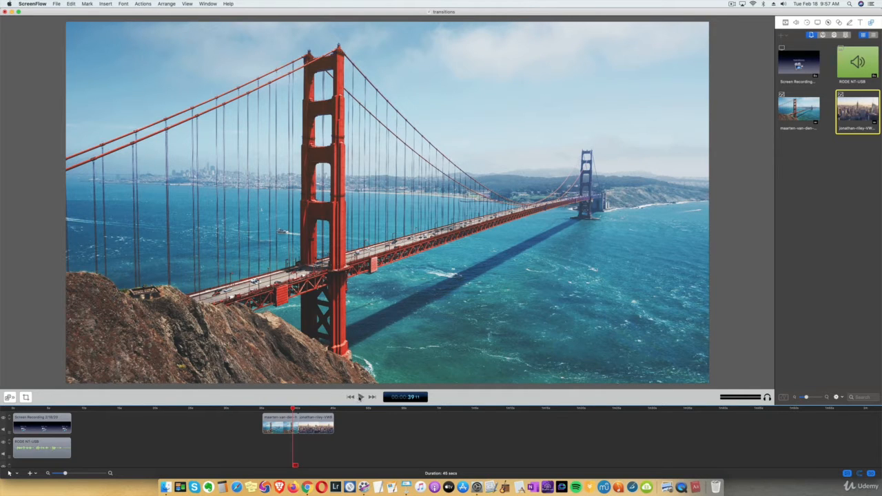
Play the cut between the bridge clip and the city skyline clip twice, returning the playhead to the bridge clip.
click(360, 398)
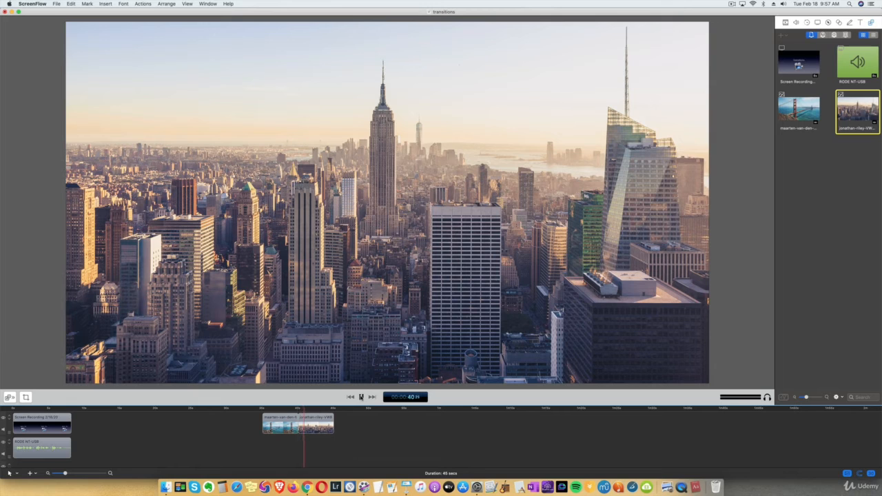
click(360, 398)
drag(305, 409, 290, 409)
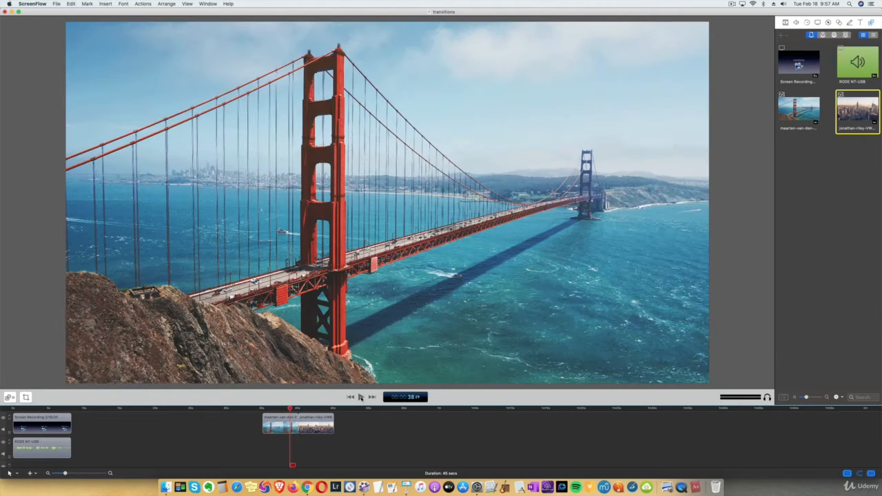
click(360, 398)
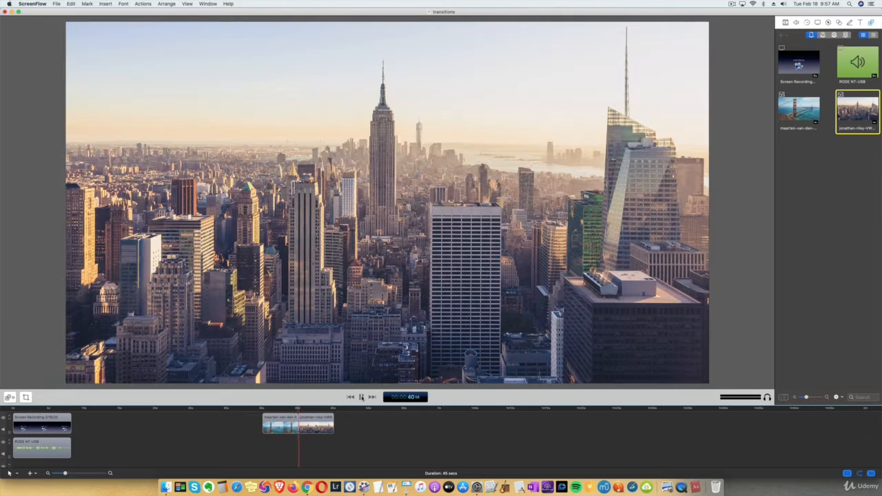
click(361, 398)
drag(304, 409, 268, 410)
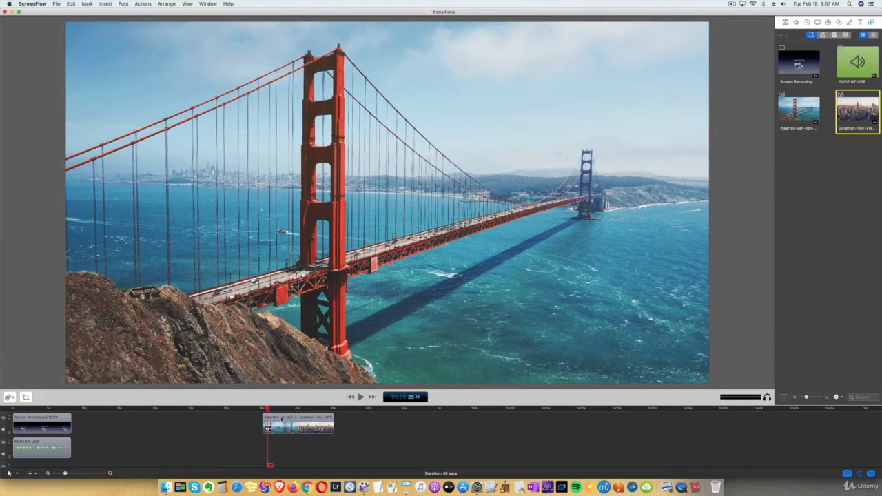
Add an ending transition to the bridge clip on the timeline.
click(281, 419)
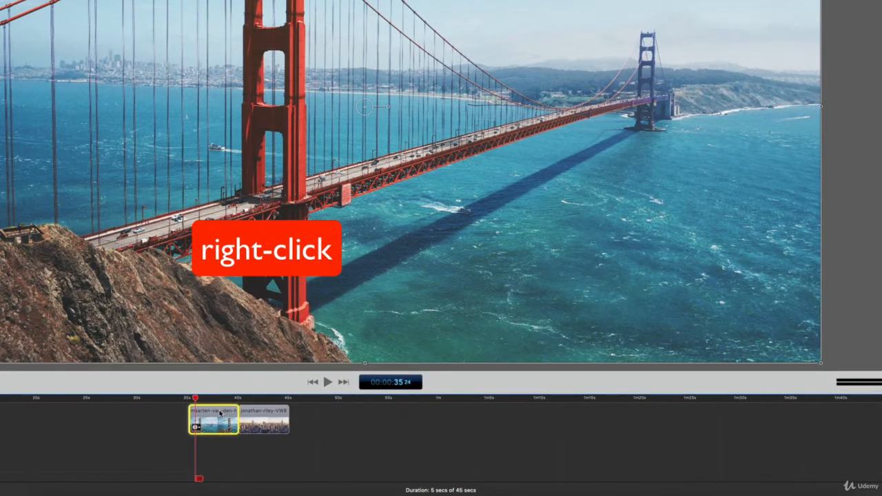
right_click(284, 419)
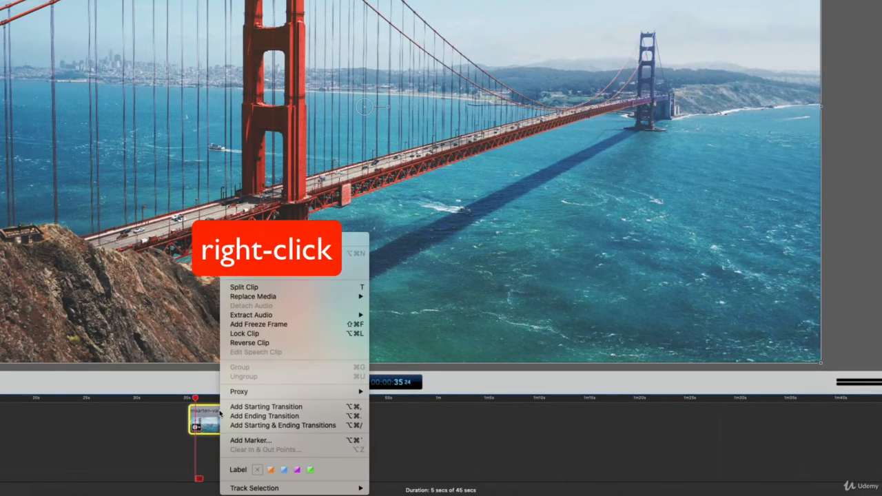
click(270, 416)
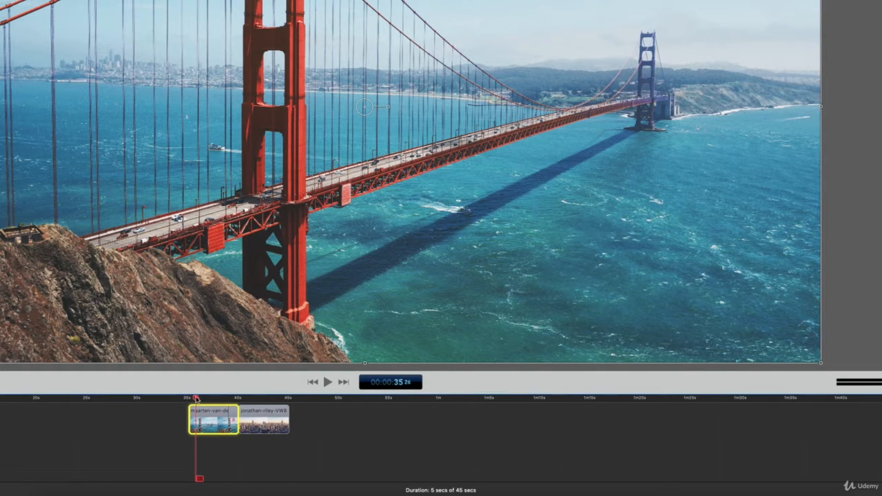
Play the bridge clip's ending transition into the city clip twice from shortly before the cut.
drag(196, 398, 218, 399)
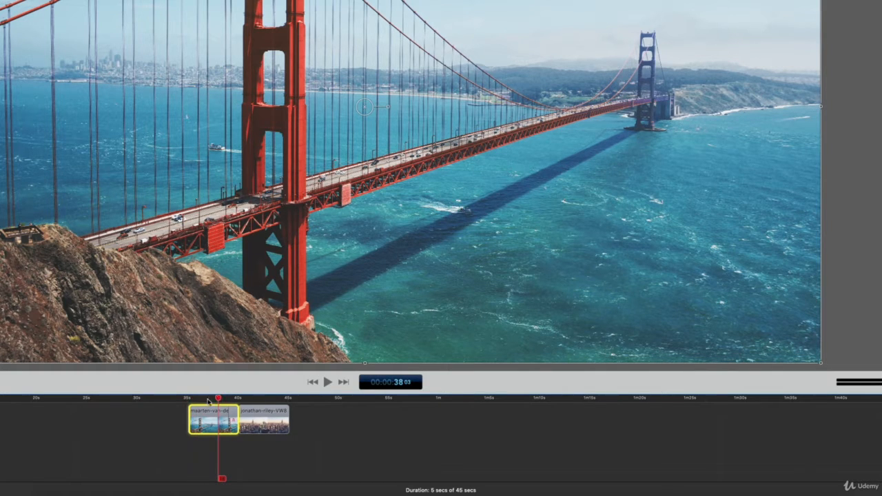
click(344, 450)
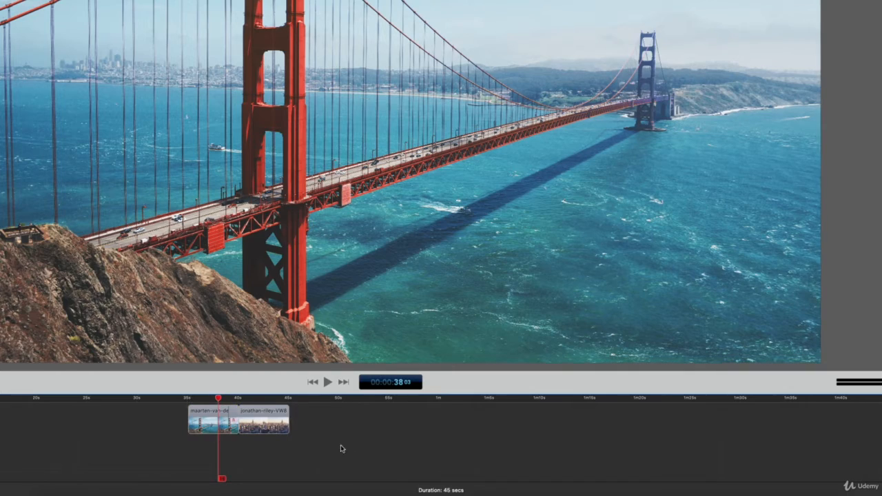
click(326, 383)
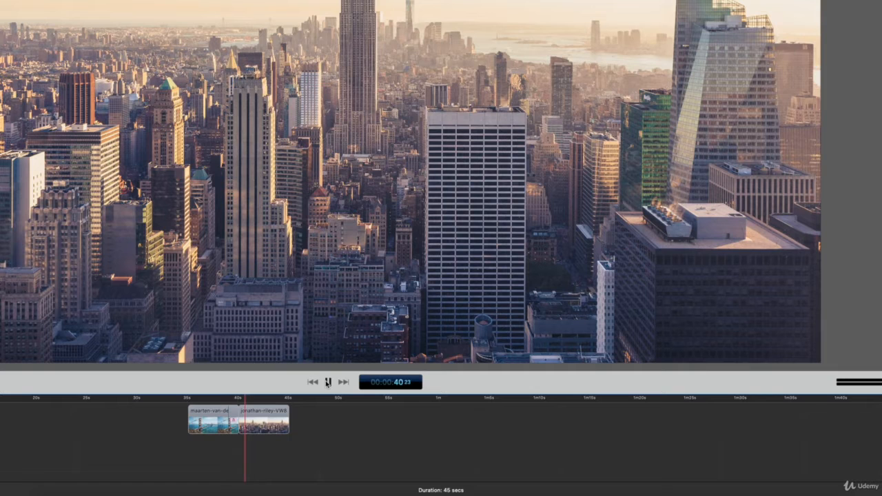
click(327, 382)
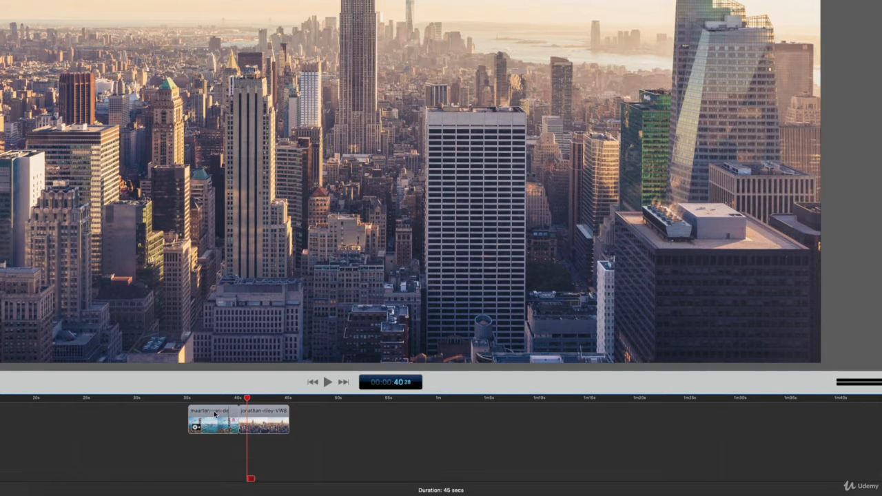
click(247, 399)
drag(248, 398, 223, 400)
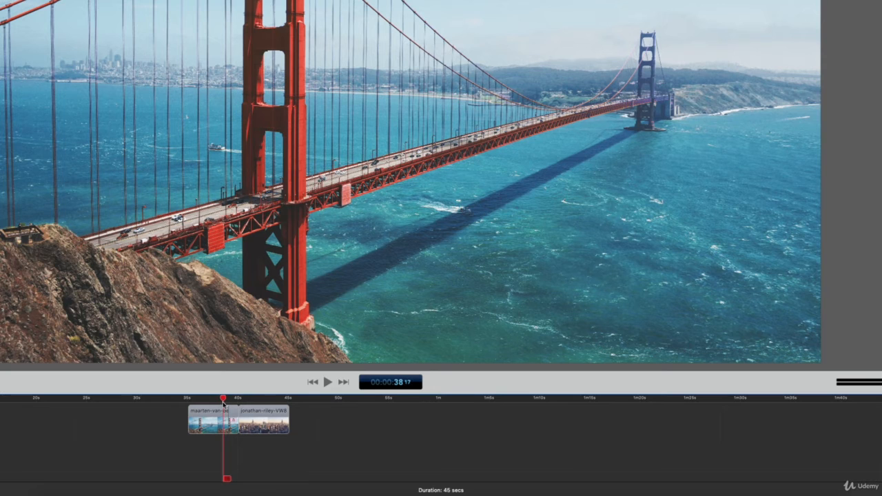
click(328, 382)
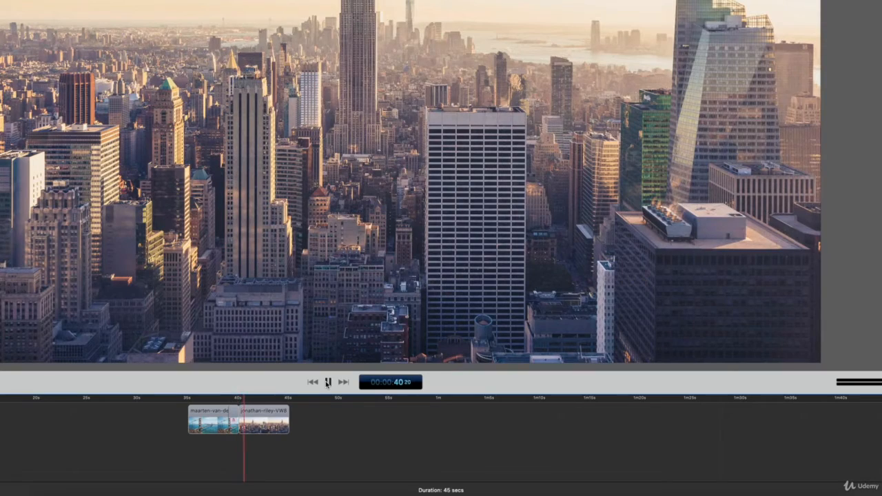
click(327, 382)
Add a starting transition to the city skyline clip.
click(268, 414)
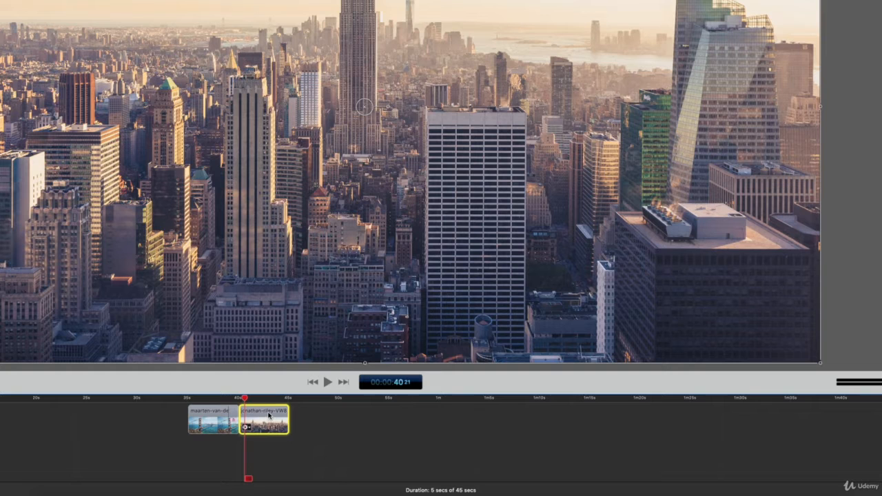
right_click(268, 413)
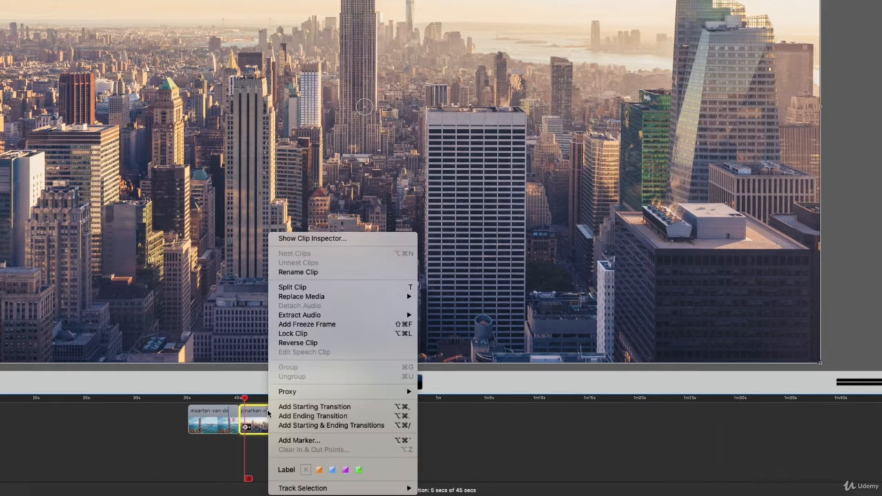
click(303, 407)
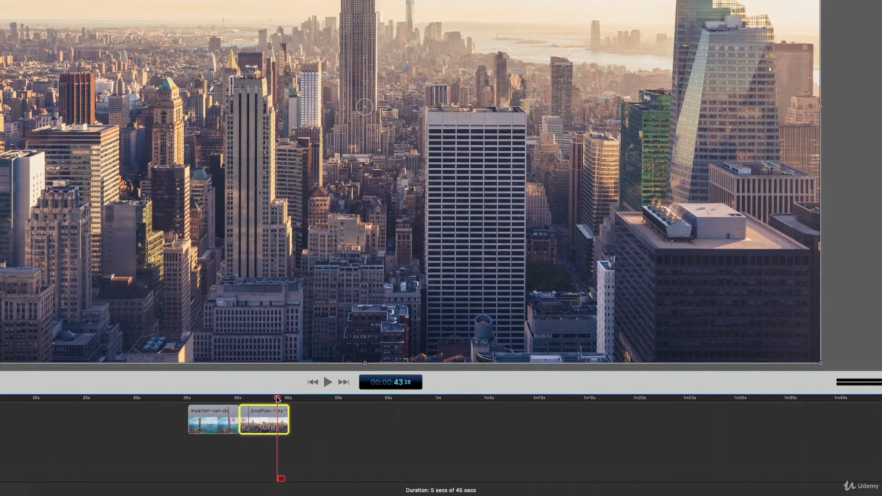
Play back the combined ending and starting transitions from the middle of the bridge clip.
click(216, 398)
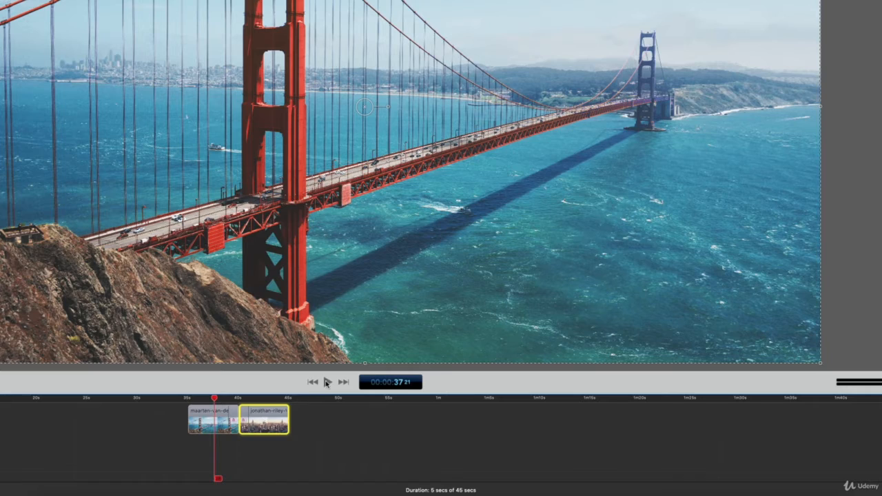
click(328, 383)
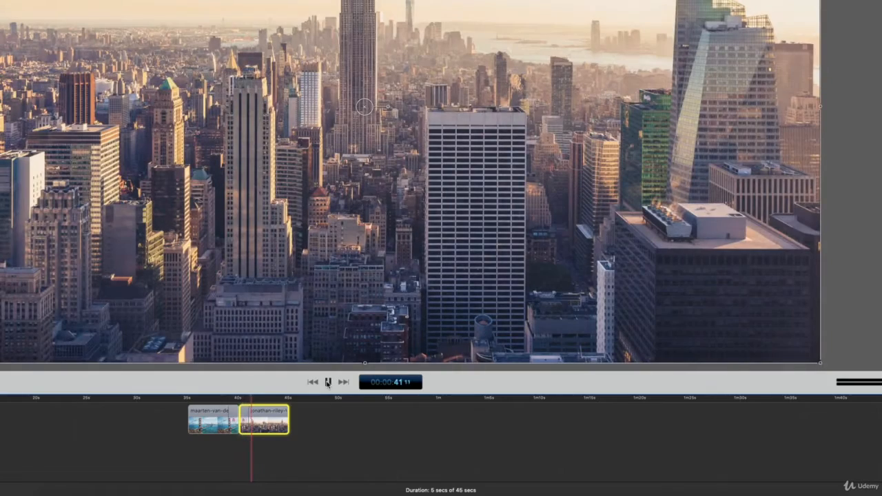
click(327, 383)
click(213, 419)
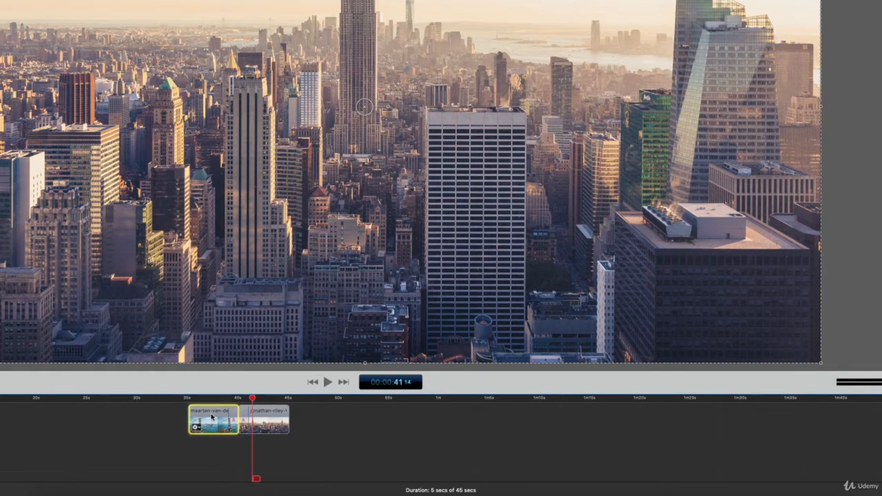
click(263, 413)
click(212, 416)
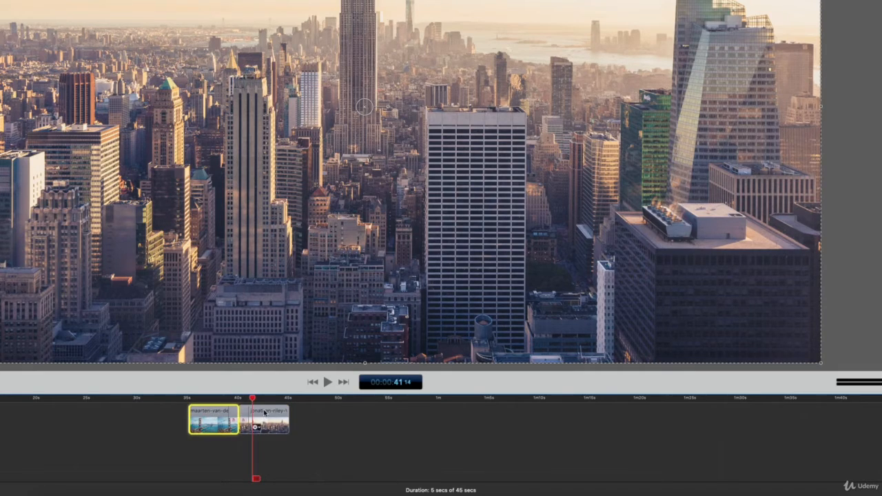
click(266, 414)
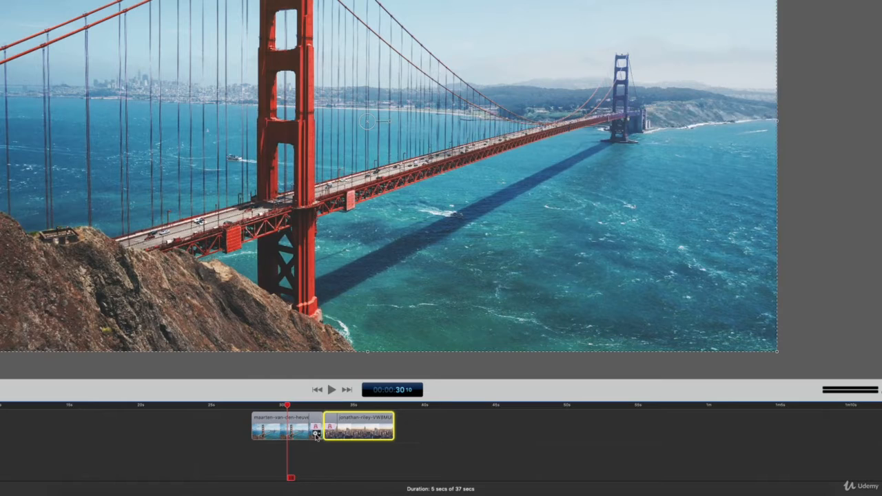
Change the bridge clip's ending transition to Flip Over and the city clip's starting transition to Grid Wipe.
right_click(319, 434)
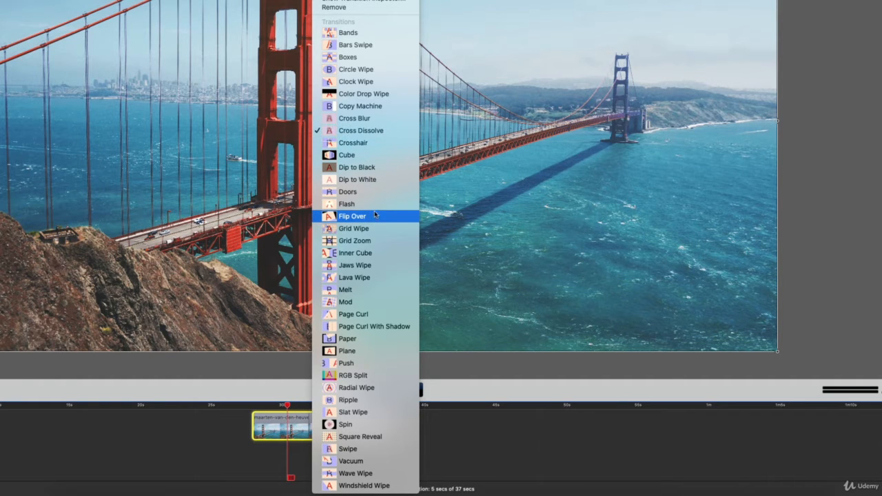
click(371, 219)
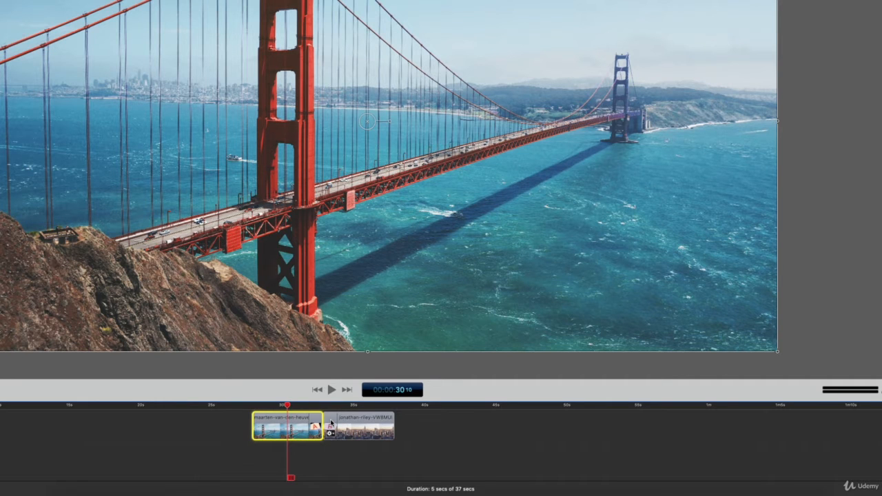
click(330, 423)
click(332, 433)
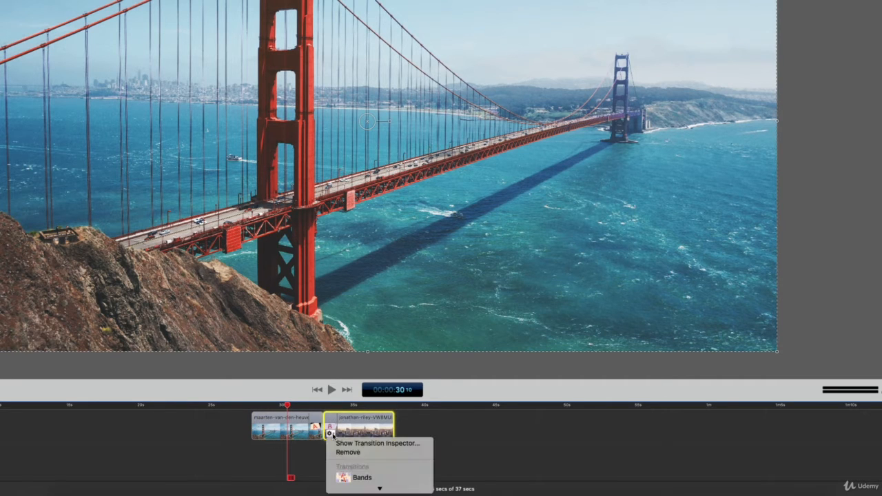
scroll(372, 293, down, 1)
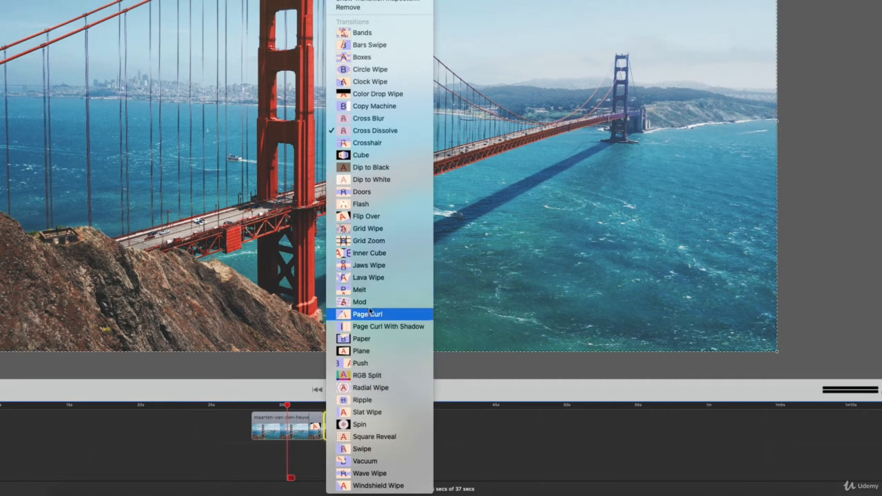
click(372, 228)
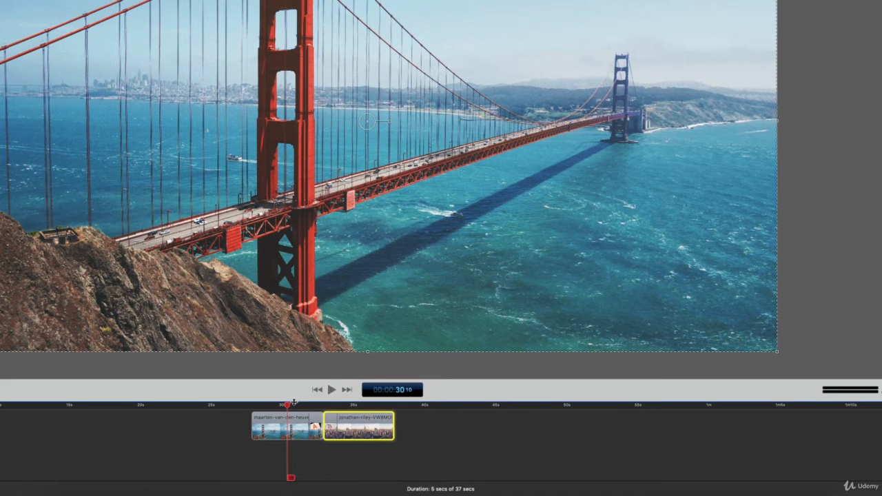
Play back the Flip Over and Grid Wipe transitions, then return the playhead to the bridge clip.
drag(289, 406, 297, 407)
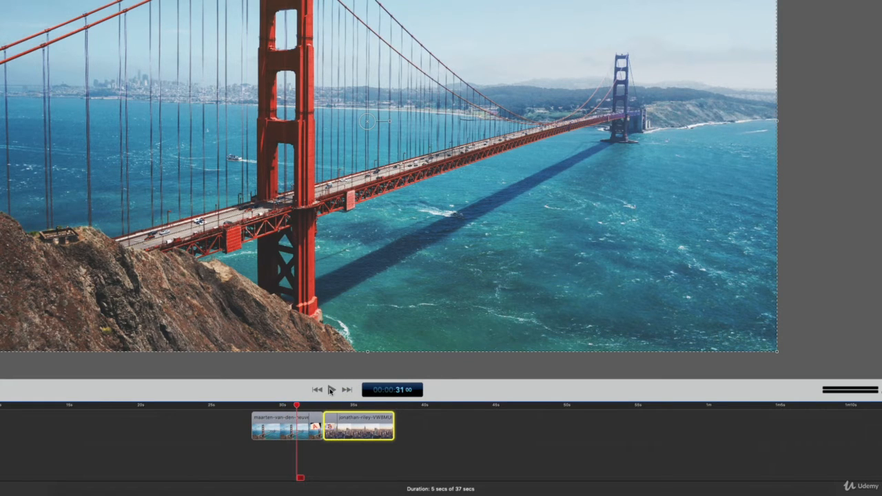
click(330, 390)
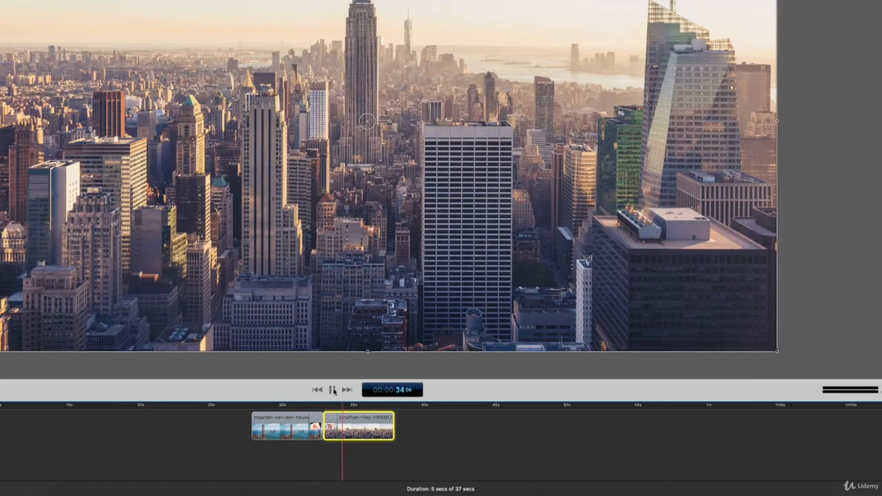
click(331, 390)
drag(345, 406, 303, 405)
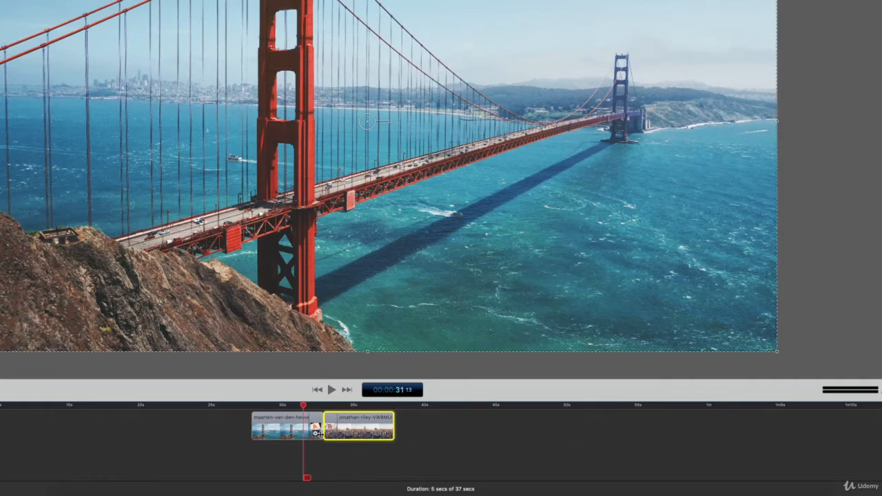
Change the bridge clip's ending transition to Jaws Wipe.
right_click(316, 434)
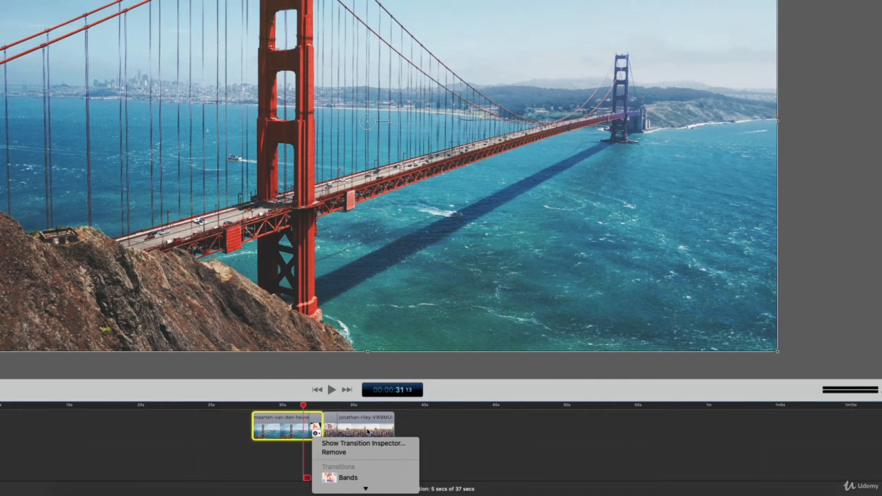
scroll(386, 455, down, 10)
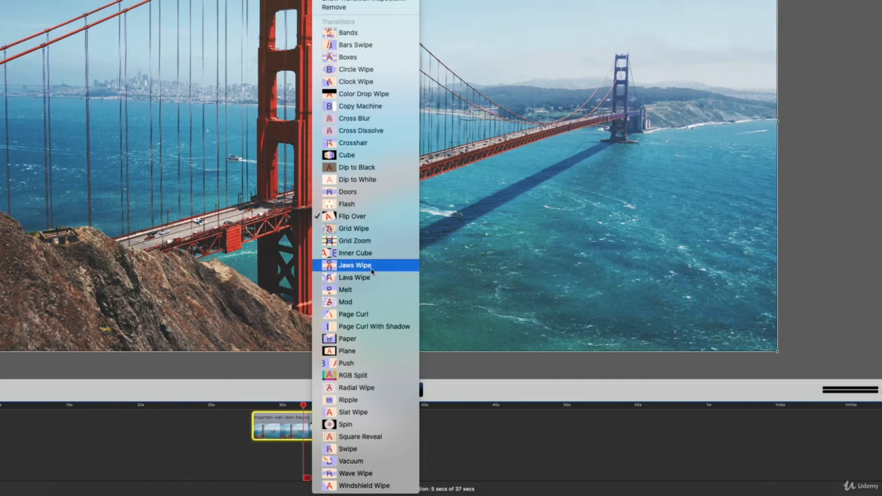
click(371, 268)
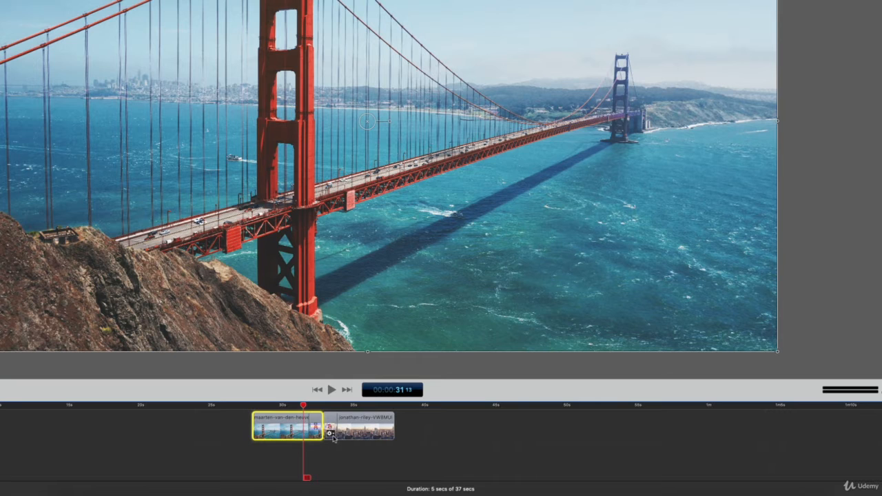
Change the city clip's starting transition to Radial Wipe and play back the result.
right_click(334, 436)
scroll(386, 441, down, 10)
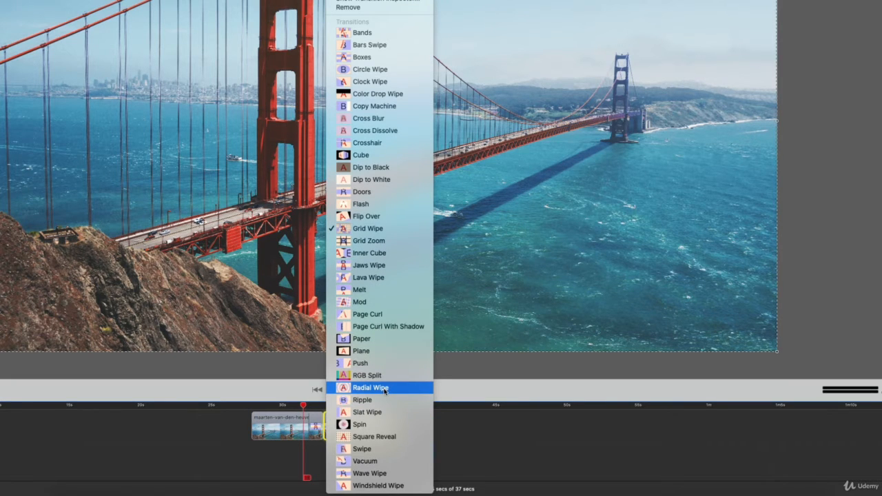
click(385, 388)
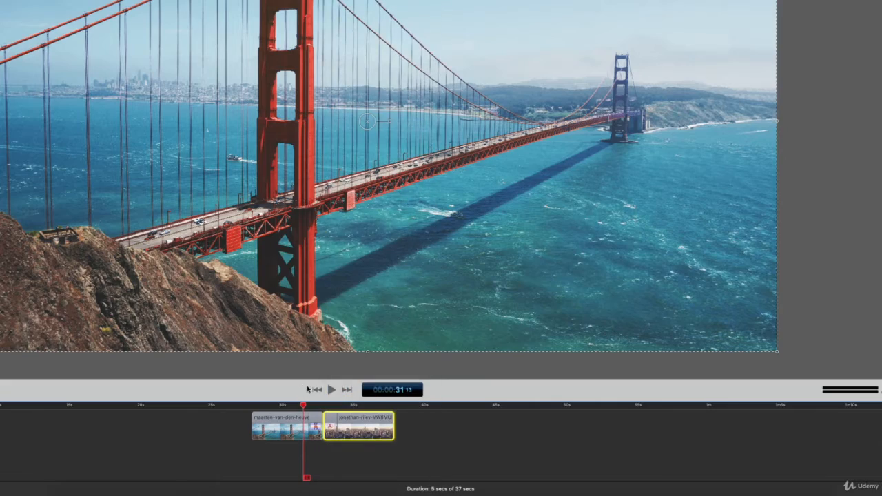
click(331, 390)
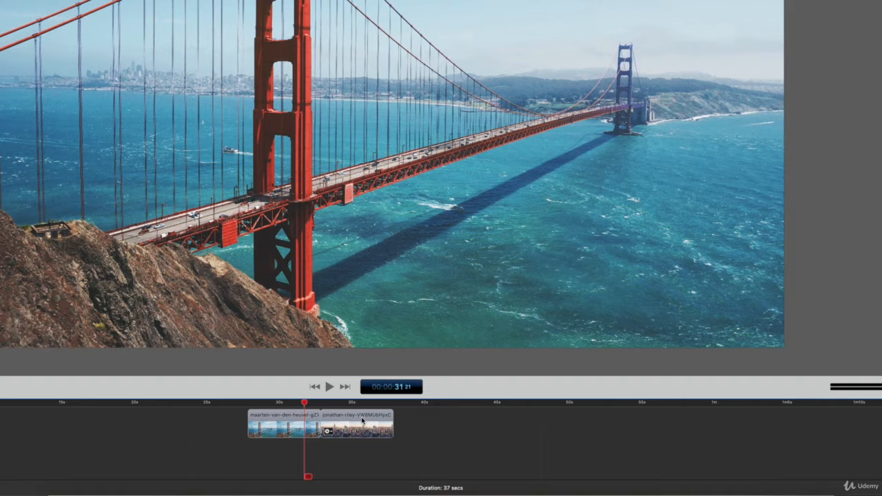
Shift the city clip earlier so its start overlaps the end of the bridge clip, creating a transition between them.
click(361, 420)
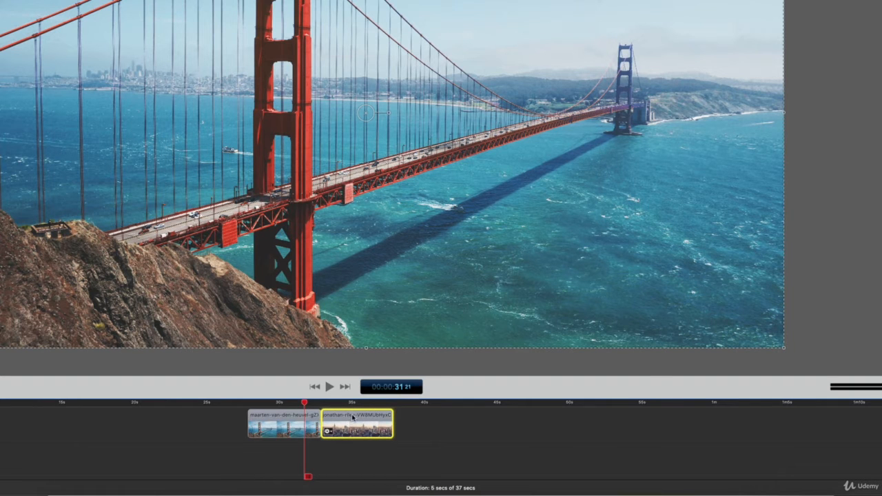
drag(353, 417, 321, 404)
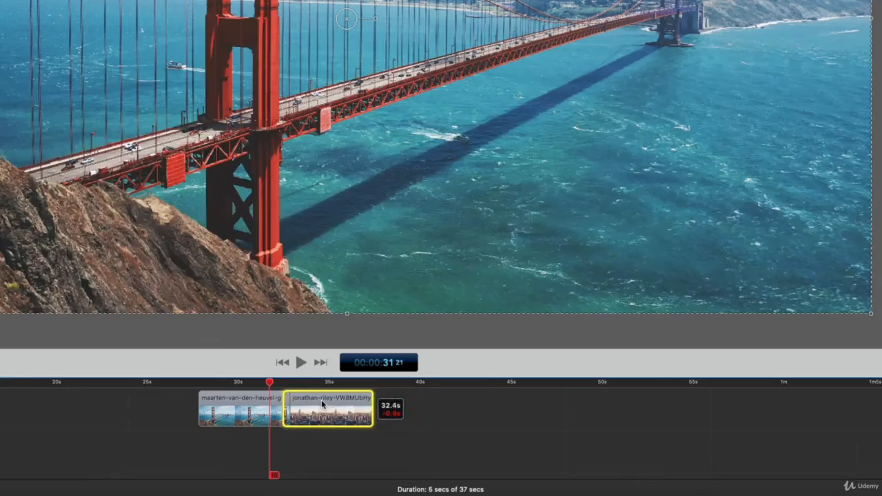
drag(321, 400, 317, 401)
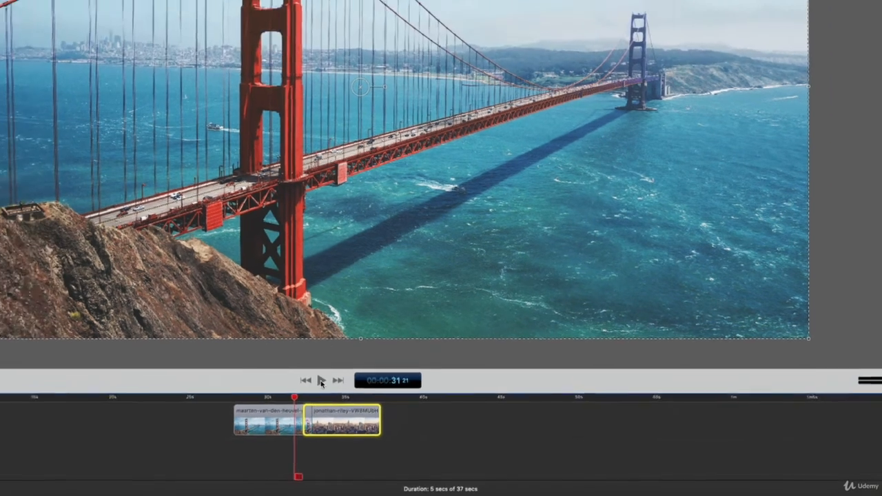
Play back the overlap transition twice, returning the playhead to just before the cut for the second run.
click(321, 381)
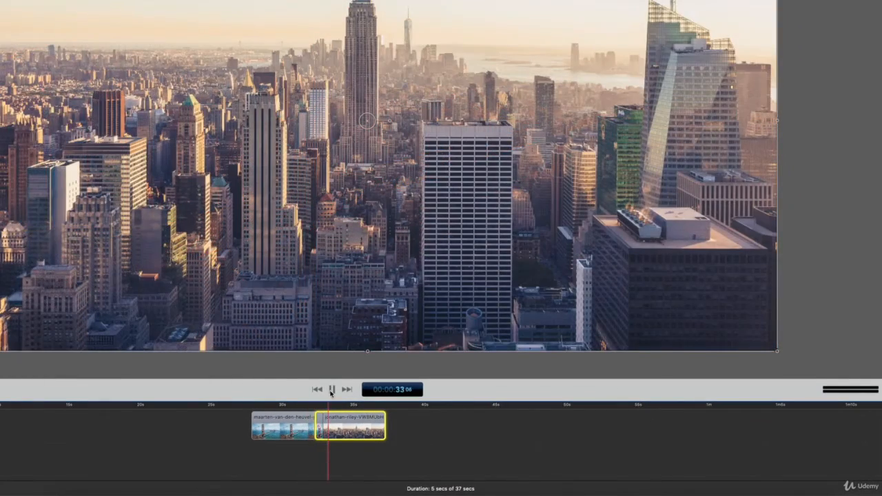
click(331, 390)
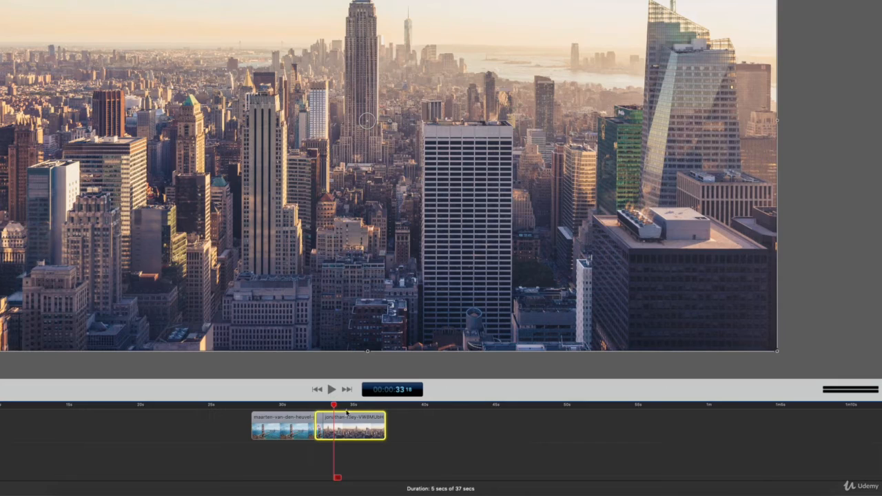
drag(334, 407, 308, 407)
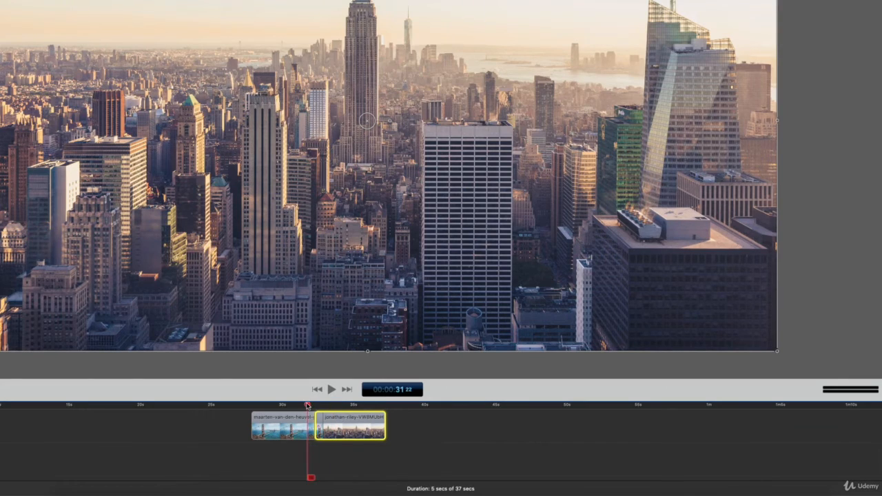
click(331, 390)
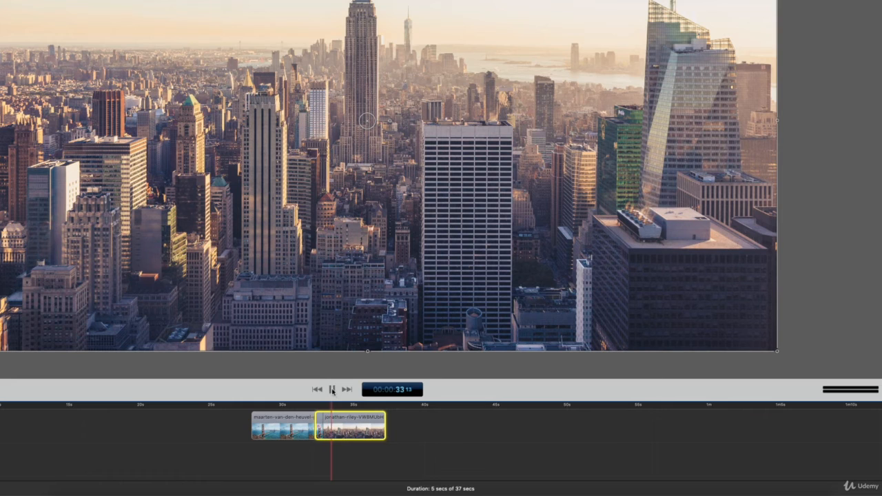
click(332, 390)
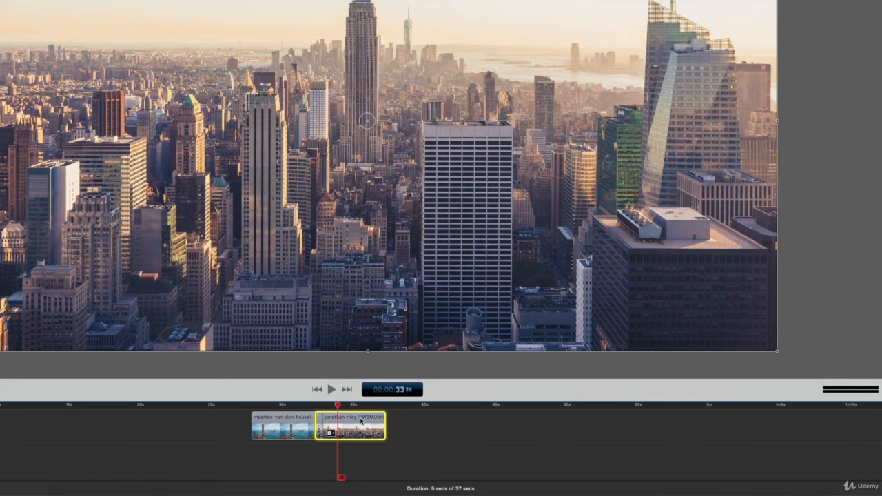
mouse_move(364, 422)
mouse_down()
mouse_move(381, 425)
mouse_move(360, 426)
mouse_up()
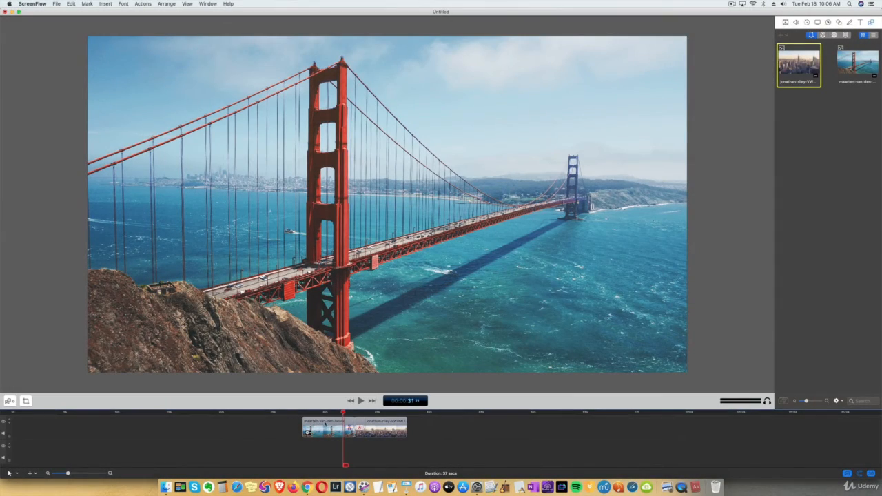
Remove the bridge clip's ending transition and the city clip's starting transition, then deselect the clips.
right_click(325, 424)
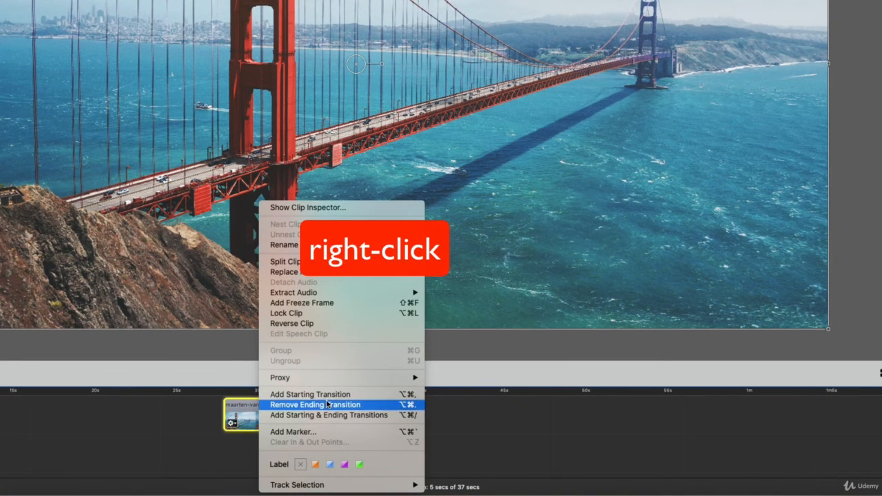
click(366, 408)
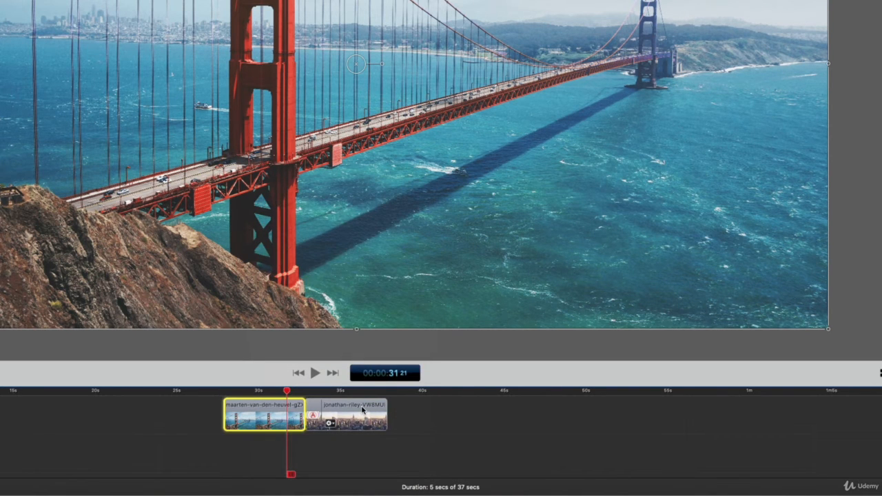
click(364, 409)
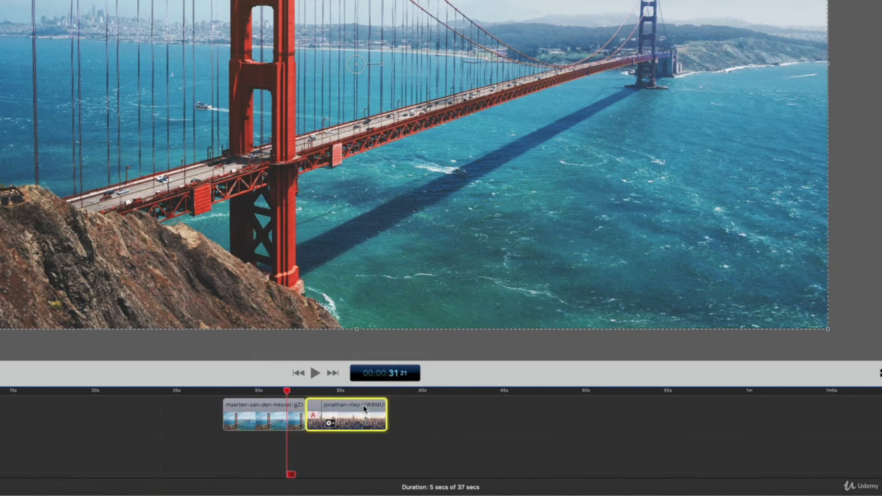
right_click(364, 410)
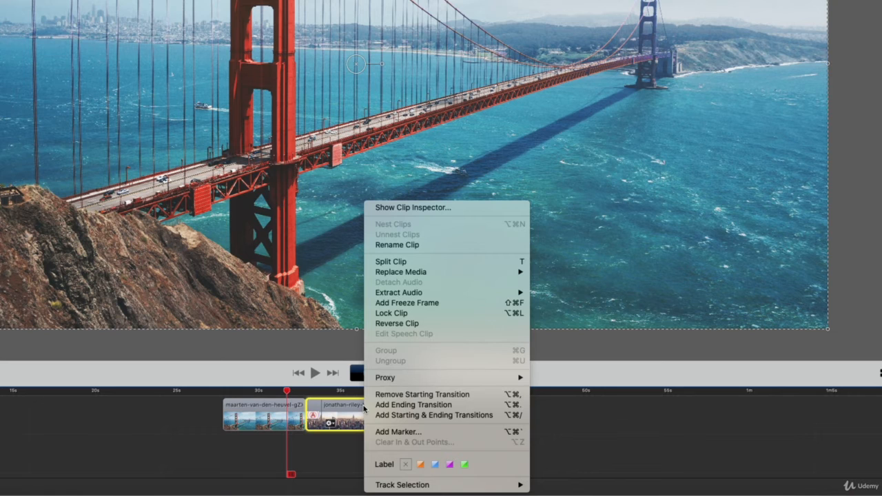
click(398, 395)
click(419, 433)
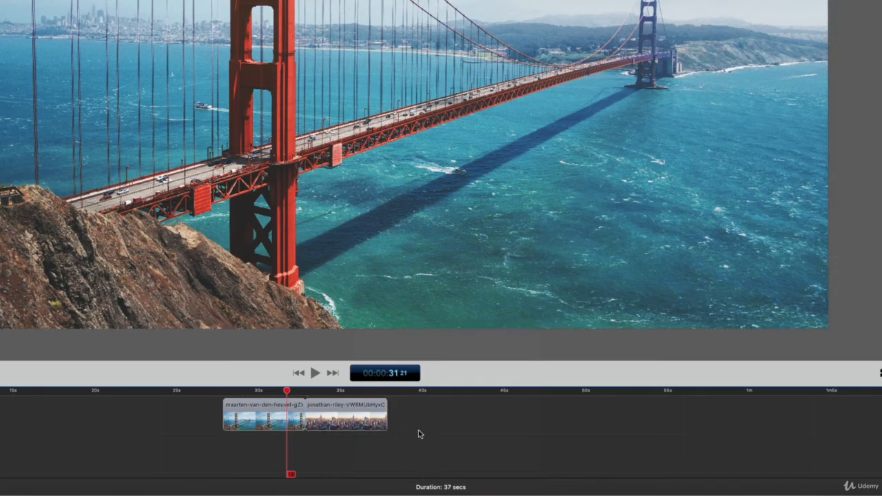